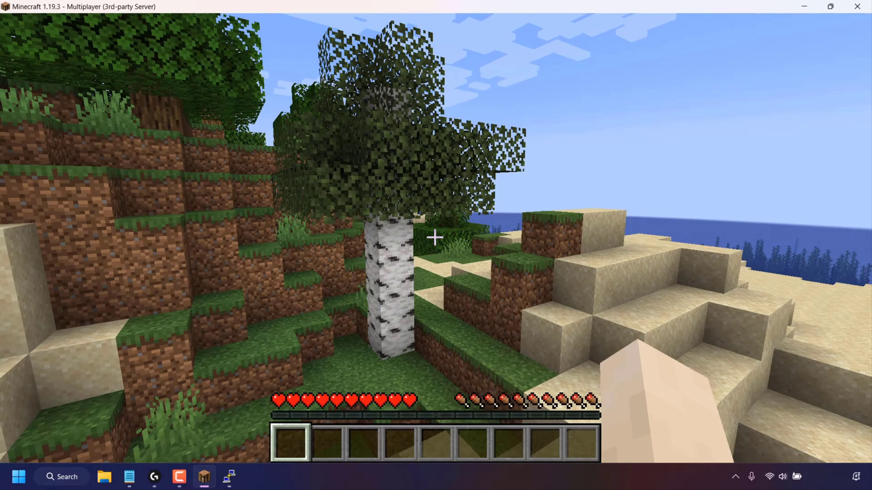
Pause Minecraft Java and switch to the Java server's PuTTY console.
{"action": "key", "text": "Escape"}
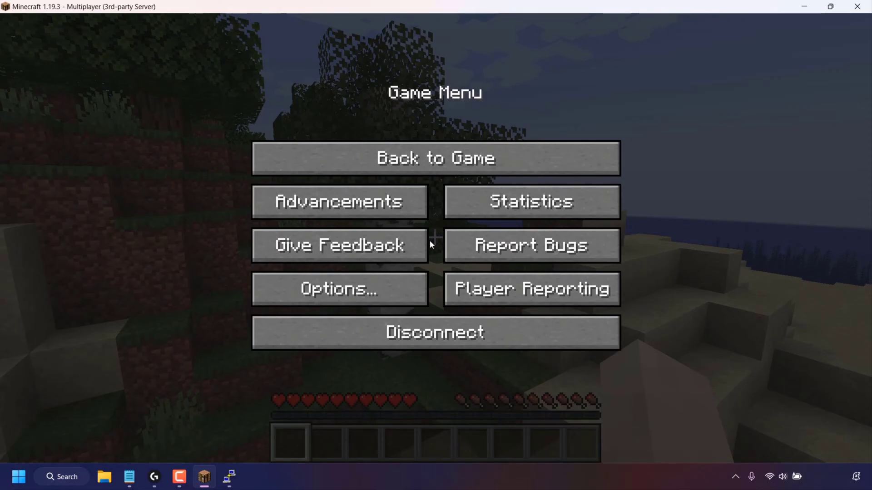
{"action": "left_click", "coordinate": [239, 469]}
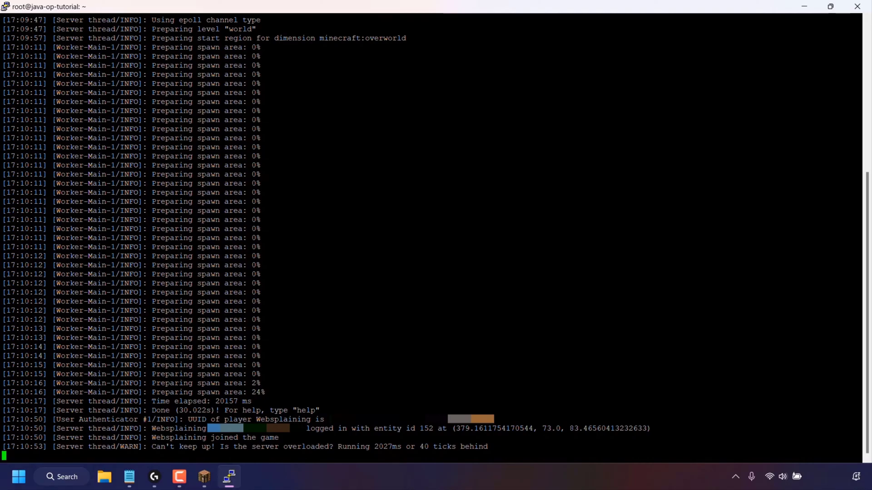
{"action": "type", "text": "op"}
Run 'op Websplaining' in the Java server console.
{"action": "key", "text": "Caps_Lock"}
{"action": "type", "text": "W"}
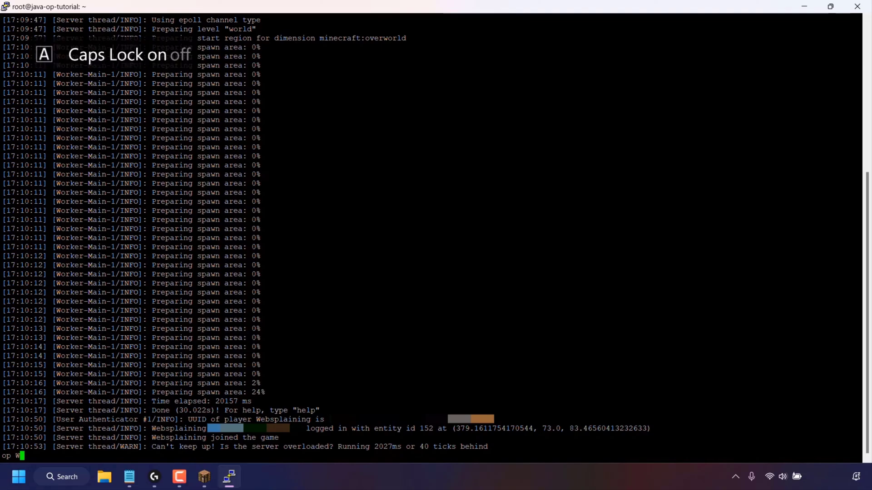
{"action": "key", "text": "Caps_Lock"}
{"action": "type", "text": "ebsplaining"}
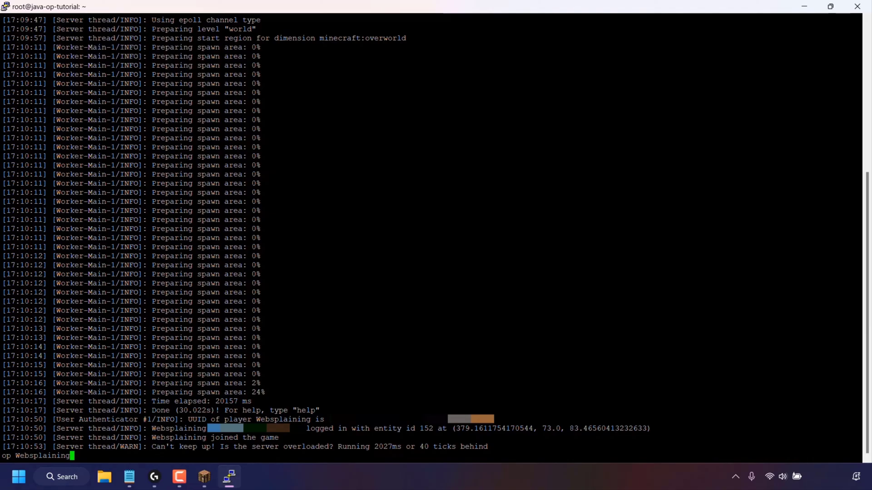
{"action": "key", "text": "Return"}
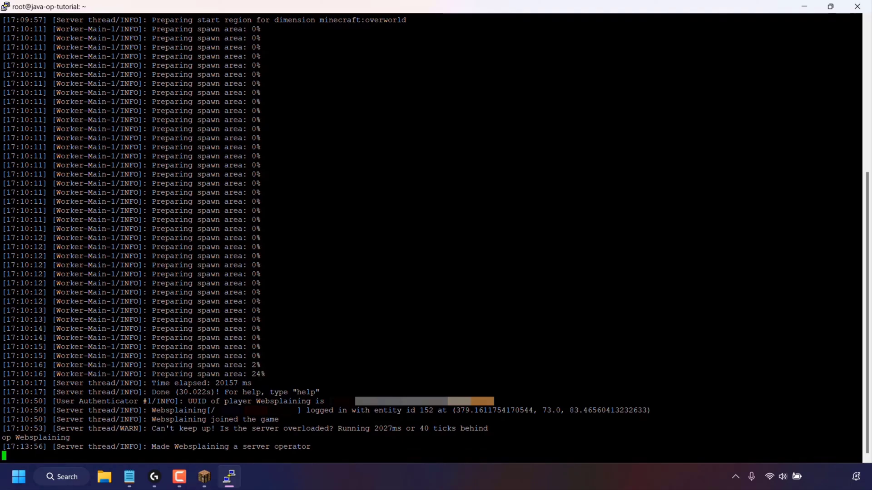
Resume the Java game and read the operator confirmation message in chat.
{"action": "left_click", "coordinate": [205, 477]}
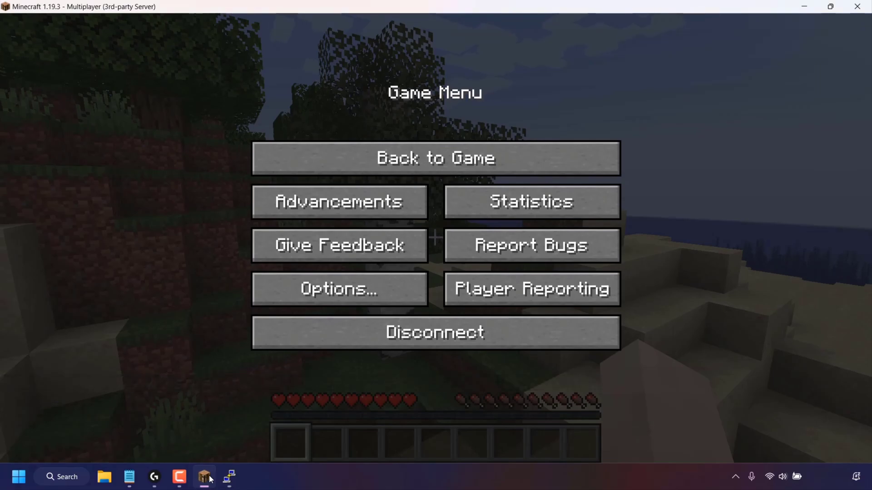
{"action": "left_click", "coordinate": [456, 171]}
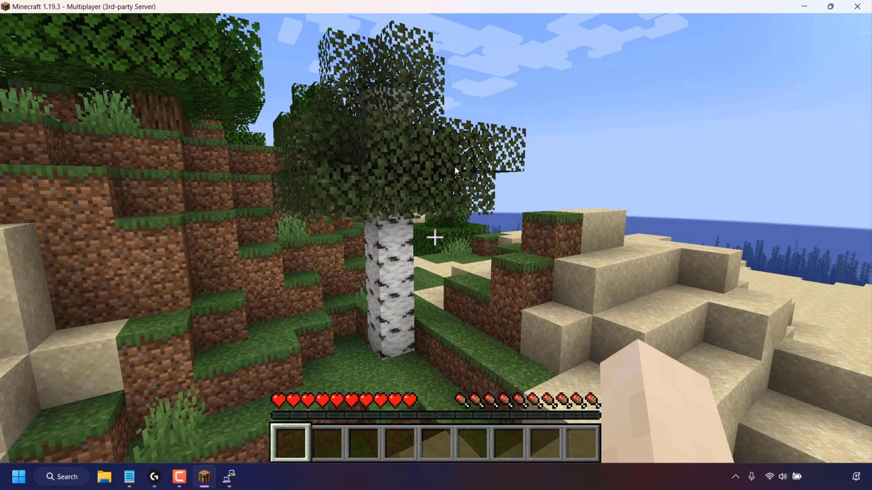
{"action": "key", "text": "t"}
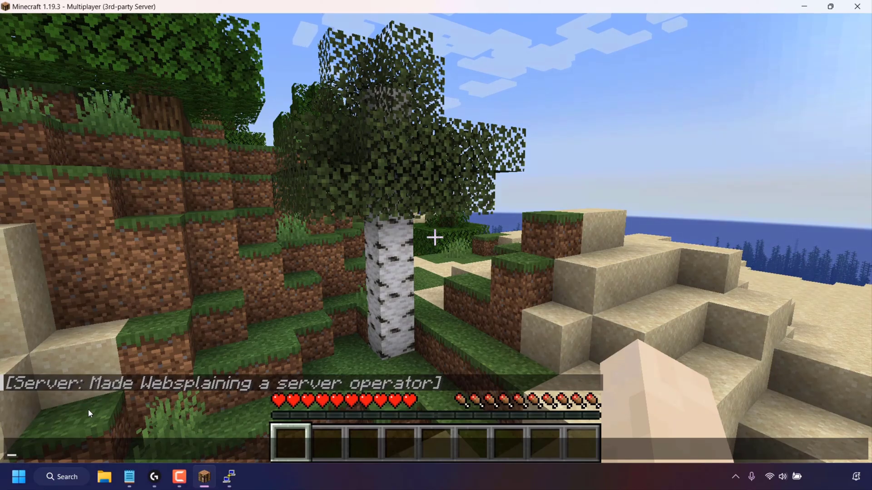
{"action": "key", "text": "Escape"}
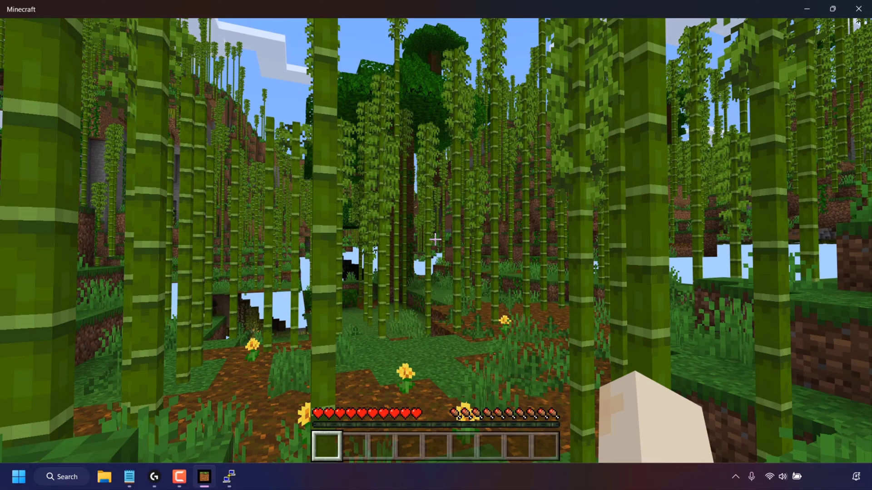
Pause Minecraft Bedrock and switch to the Bedrock server's PuTTY console.
{"action": "key", "text": "Escape"}
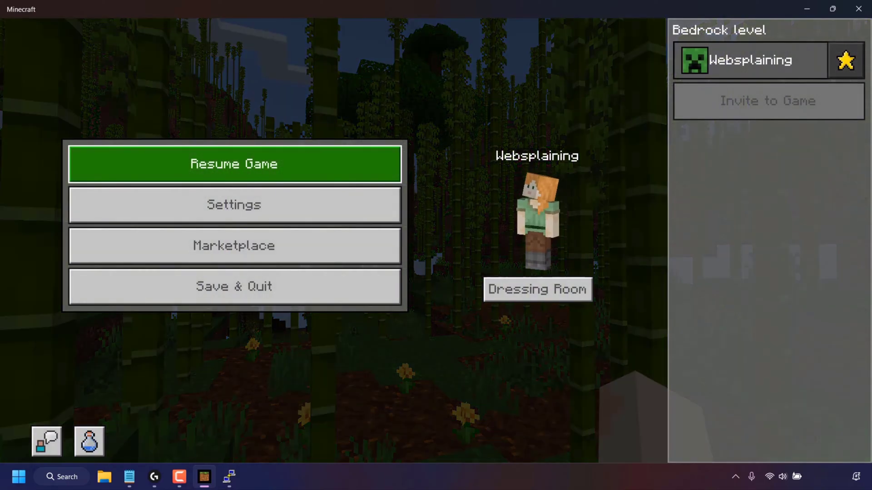
{"action": "left_click", "coordinate": [232, 476]}
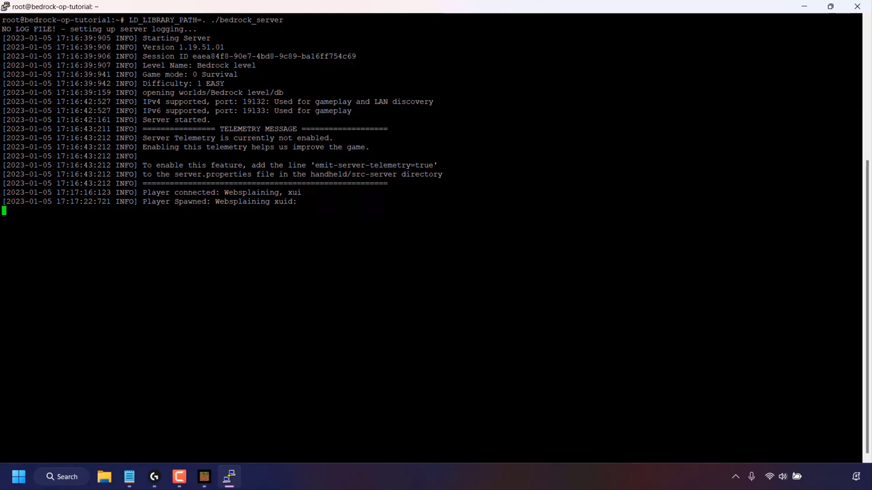
{"action": "type", "text": "op"}
Run 'op Websplaining' on the Bedrock console, getting 'Opped: Websplaining'.
{"action": "key", "text": "Caps_Lock"}
{"action": "type", "text": "W"}
{"action": "key", "text": "Caps_Lock"}
{"action": "type", "text": "ebsplaini"}
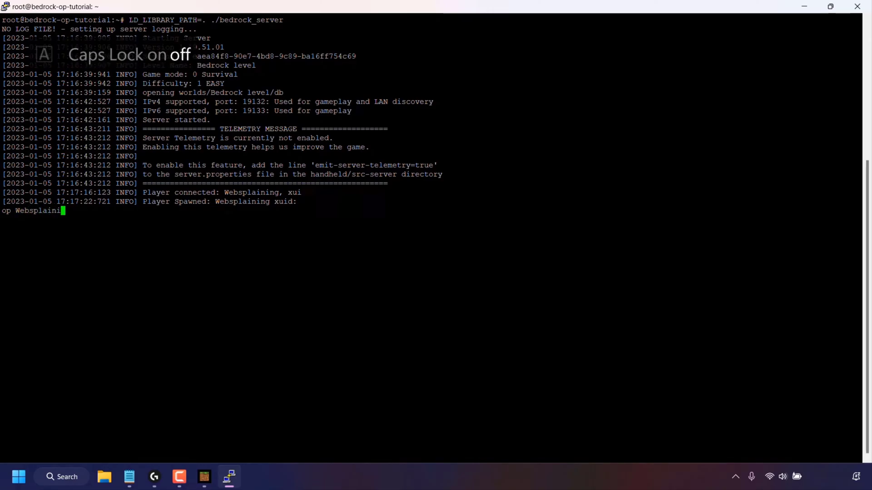
{"action": "type", "text": "ng"}
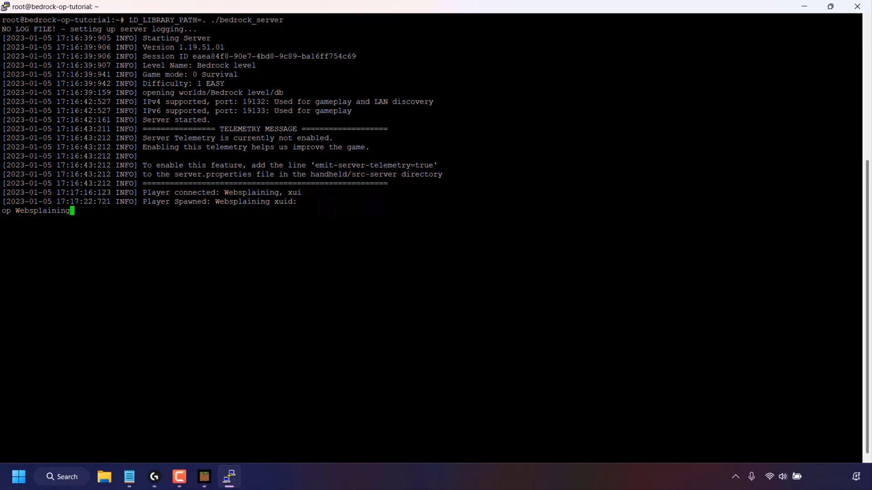
{"action": "key", "text": "Return"}
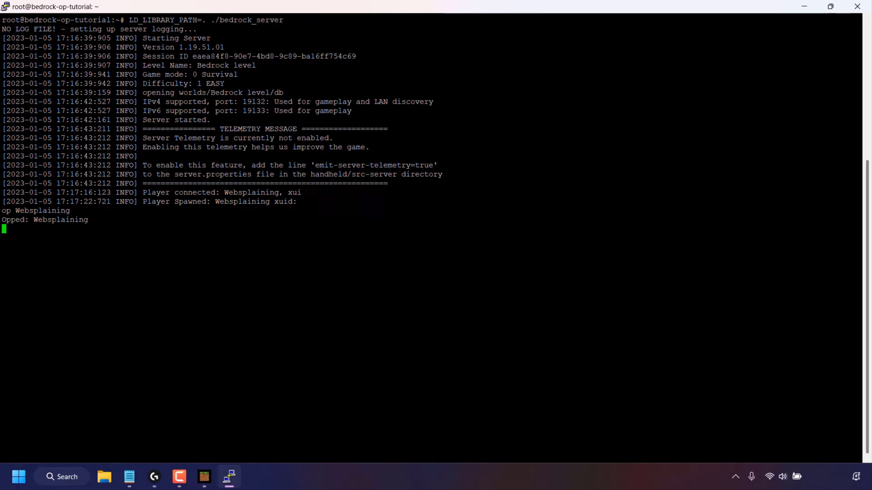
Check Websplaining shows Operator in Player Permissions, then resume the Bedrock game.
{"action": "left_click", "coordinate": [205, 477]}
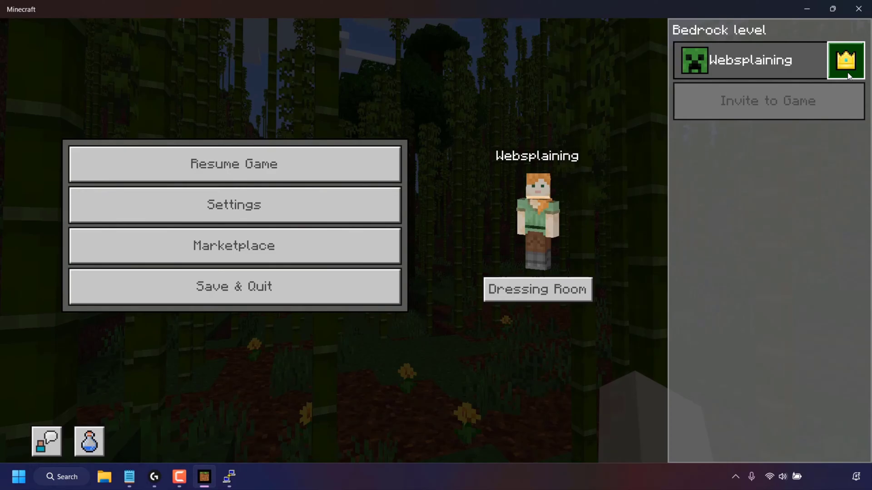
{"action": "left_click", "coordinate": [848, 75]}
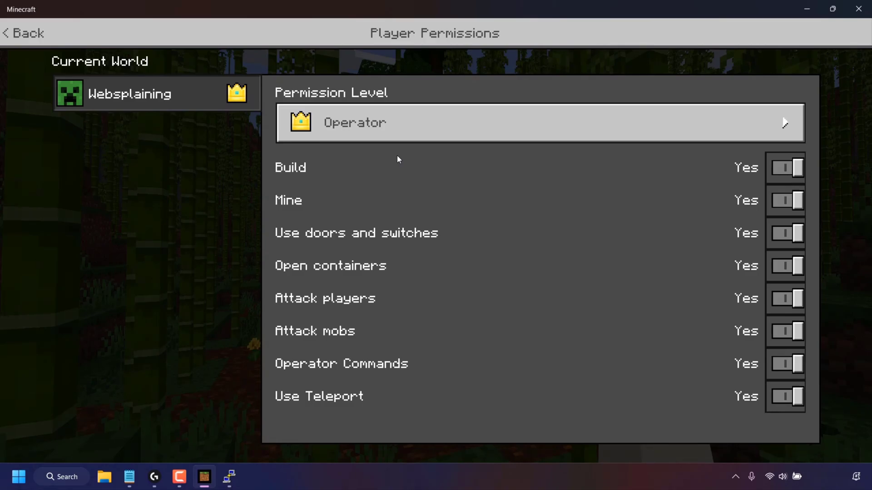
{"action": "key", "text": "Escape"}
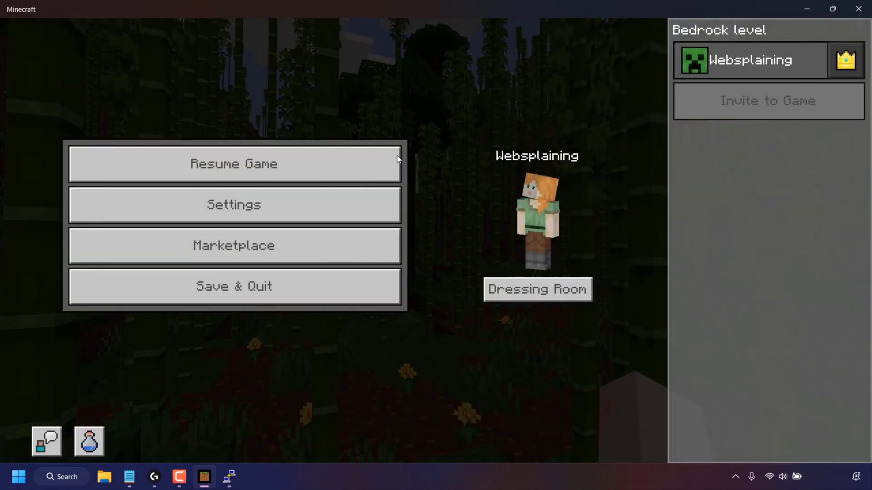
{"action": "left_click", "coordinate": [397, 156]}
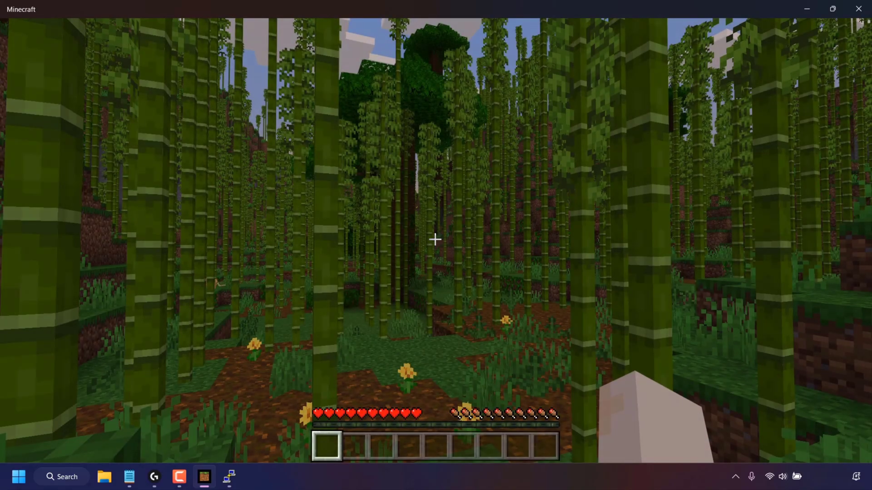